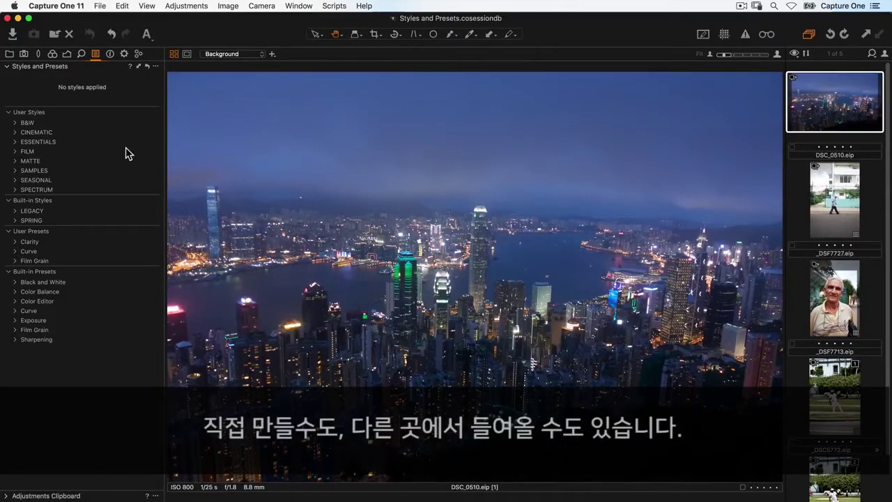
Expand the Clarity user presets to list Basic Clarity, then expand the SPRING built-in styles.
left_click(15, 241)
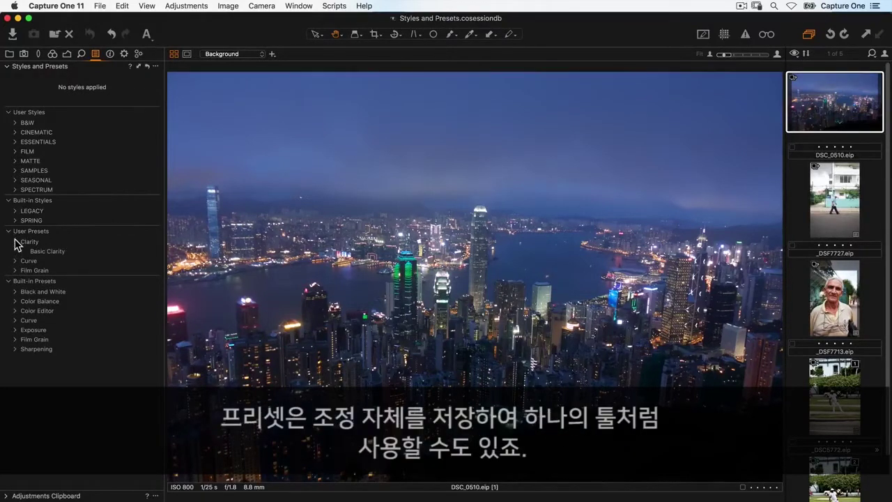
left_click(82, 252)
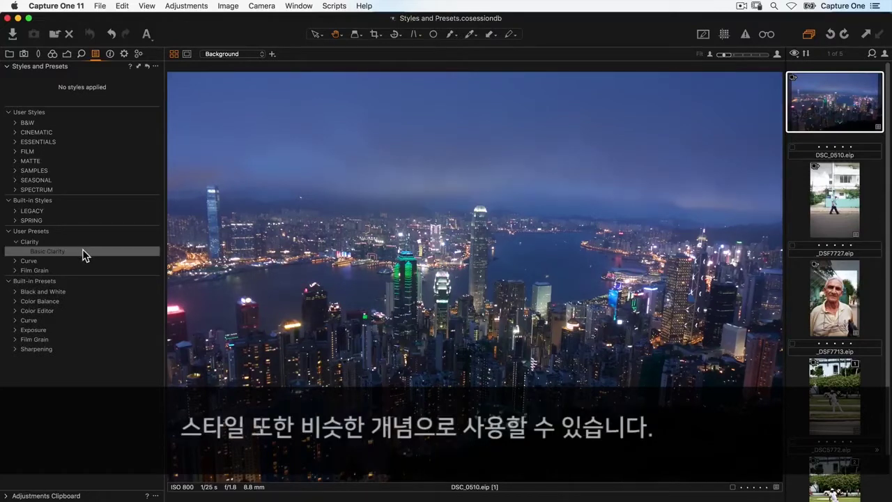
left_click(15, 221)
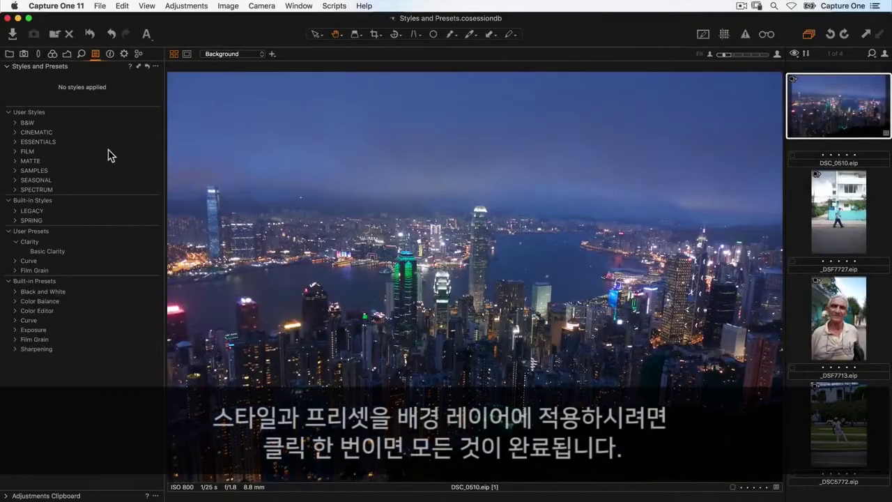
Apply the SPR-08 spring style, then add the Basic Clarity preset to the night cityscape.
left_click(16, 220)
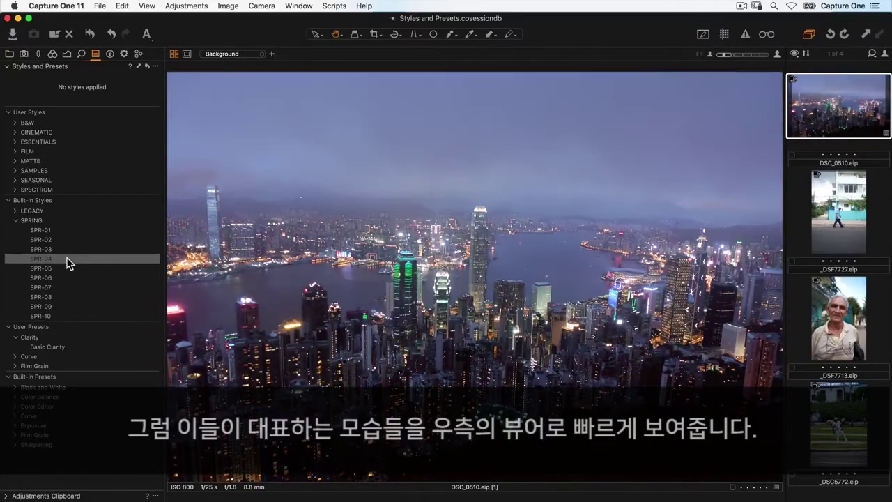
left_click(65, 298)
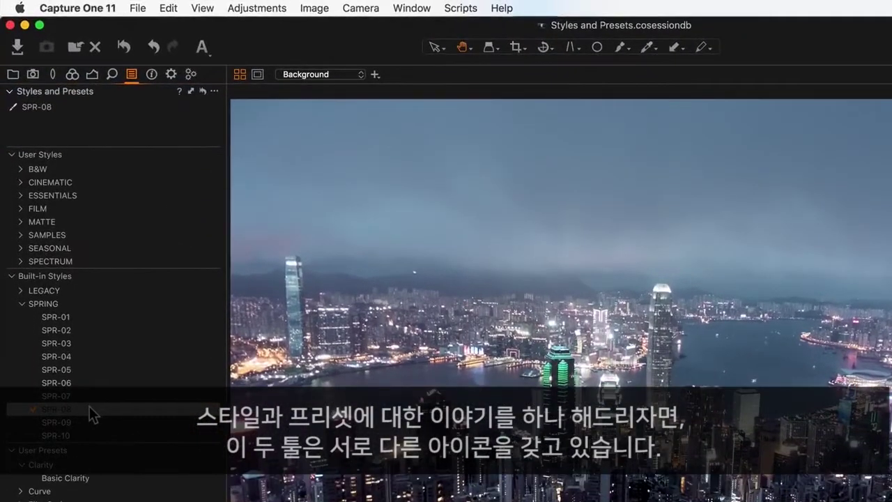
left_click(104, 479)
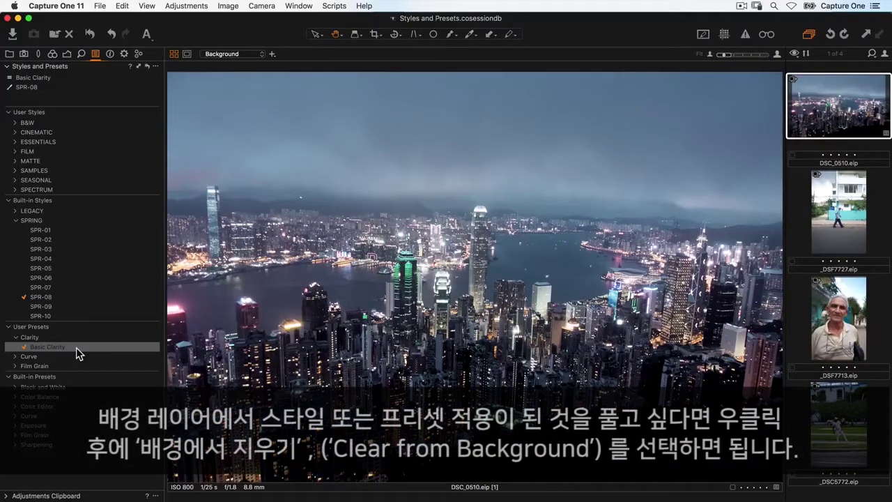
Clear the Basic Clarity preset from the night cityscape's Background layer.
right_click(76, 347)
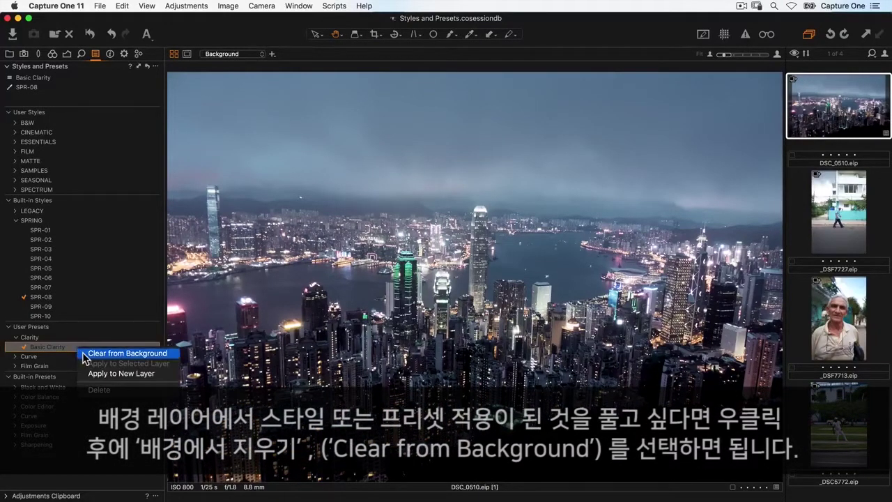
left_click(82, 352)
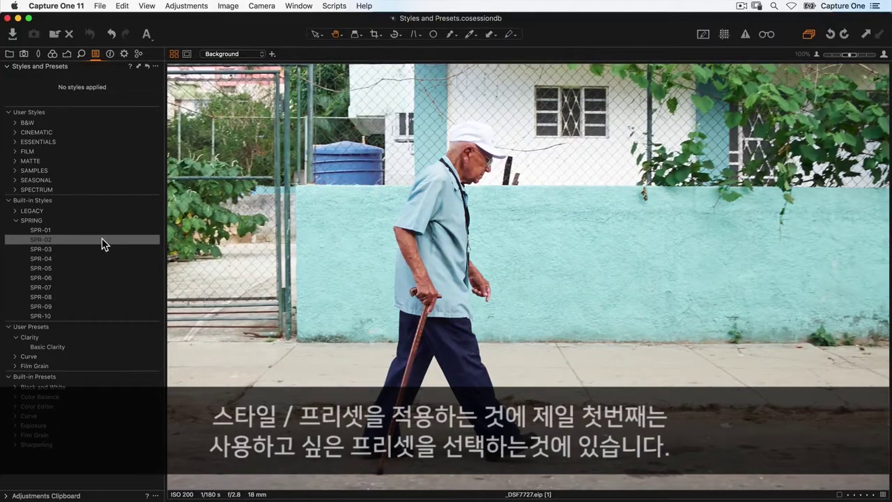
Apply SPR-02 to a new layer on the walking-man photo and lower its opacity to 81.
right_click(101, 243)
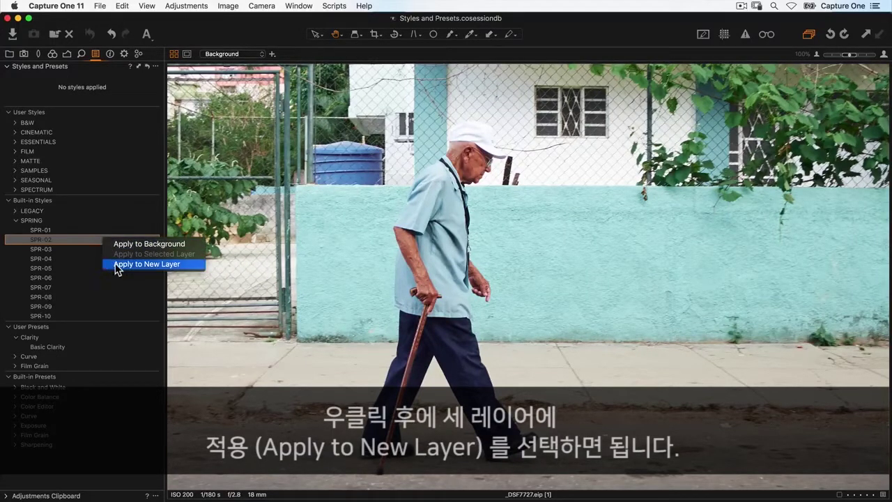
left_click(114, 265)
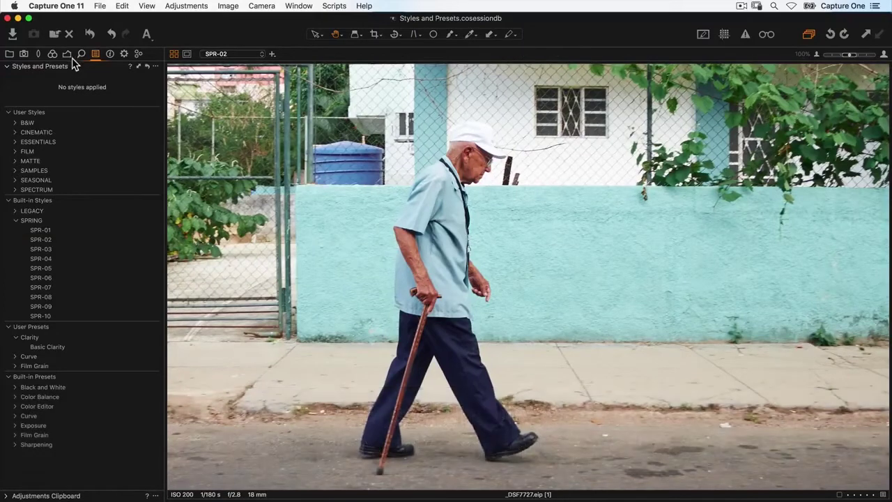
left_click(67, 53)
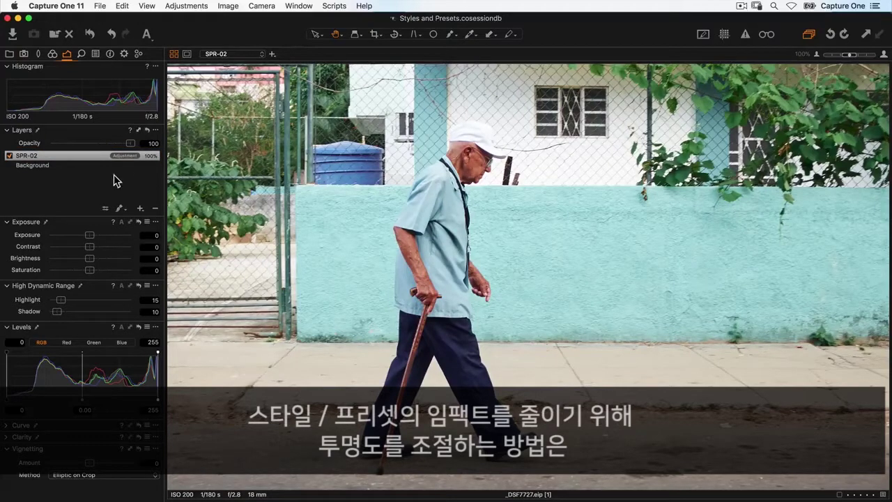
left_click_drag(128, 143, 92, 144)
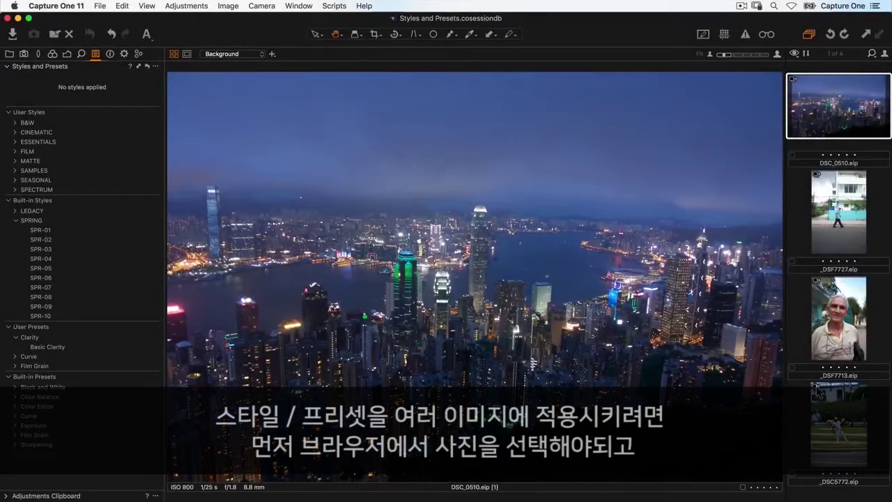
Select all four session photos and apply the SPR-02 style to them together.
left_click(838, 404, "shift")
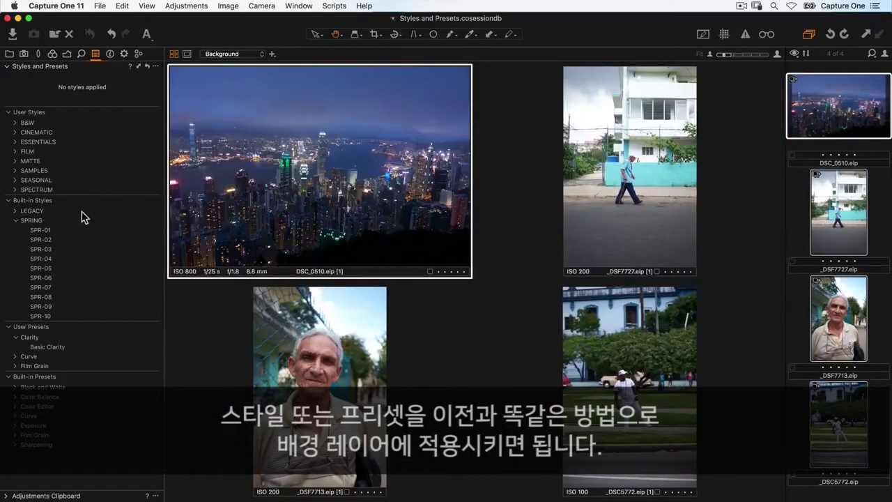
left_click(95, 239)
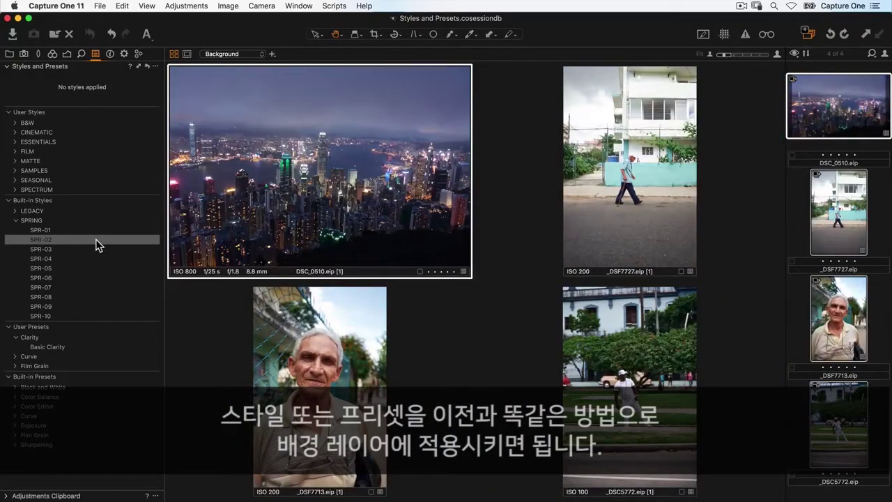
left_click(97, 242)
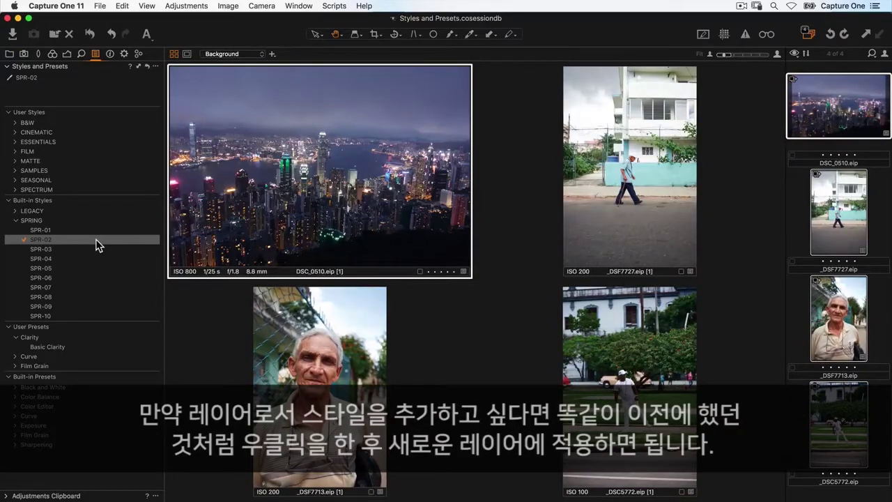
right_click(97, 241)
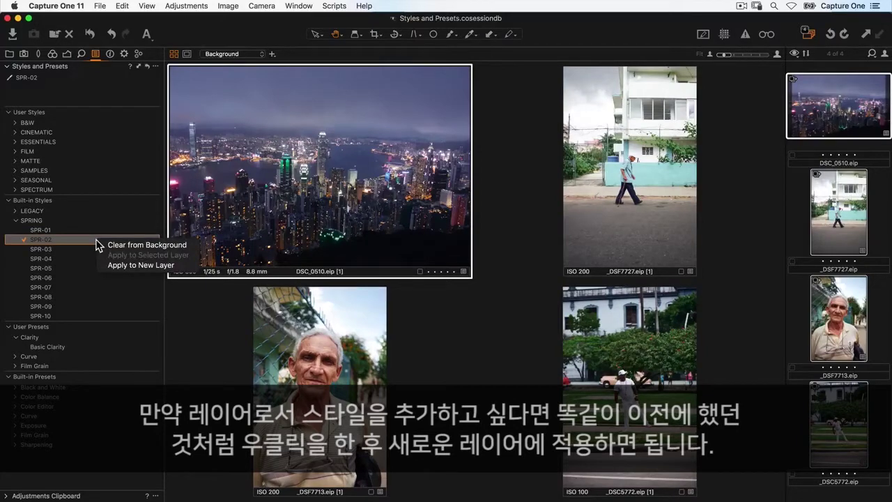
left_click(116, 4)
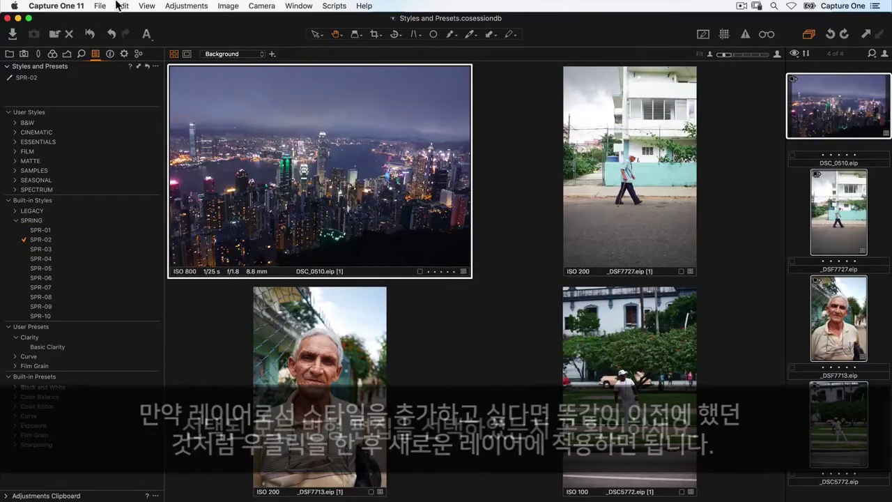
left_click(117, 5)
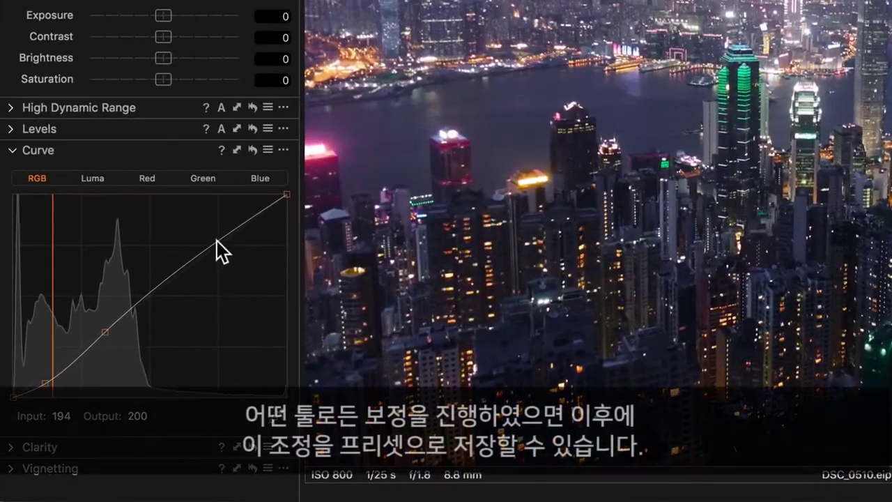
Add a brightening point to the RGB curve and save it as user preset 'RGB Extra Contrast'.
left_click(219, 234)
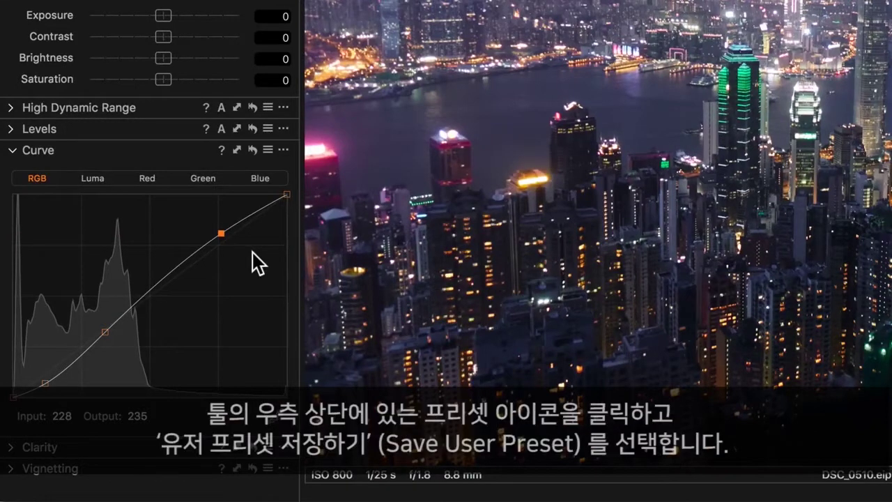
left_click(267, 151)
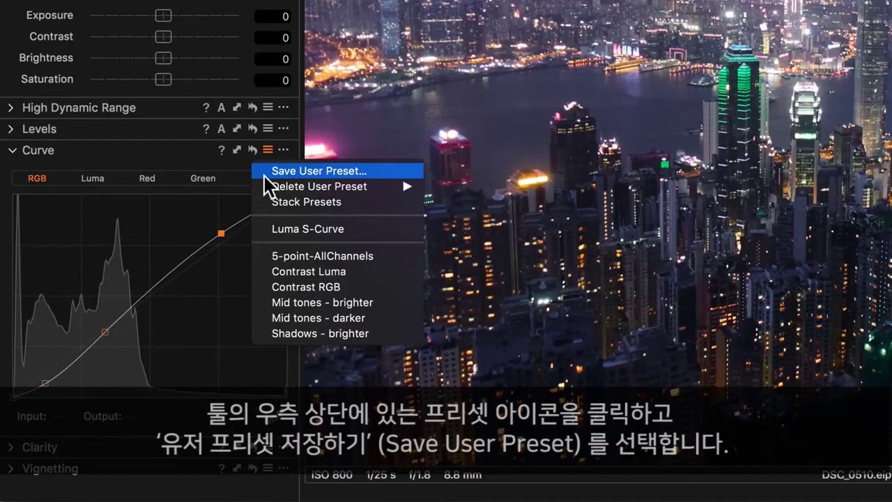
left_click(262, 173)
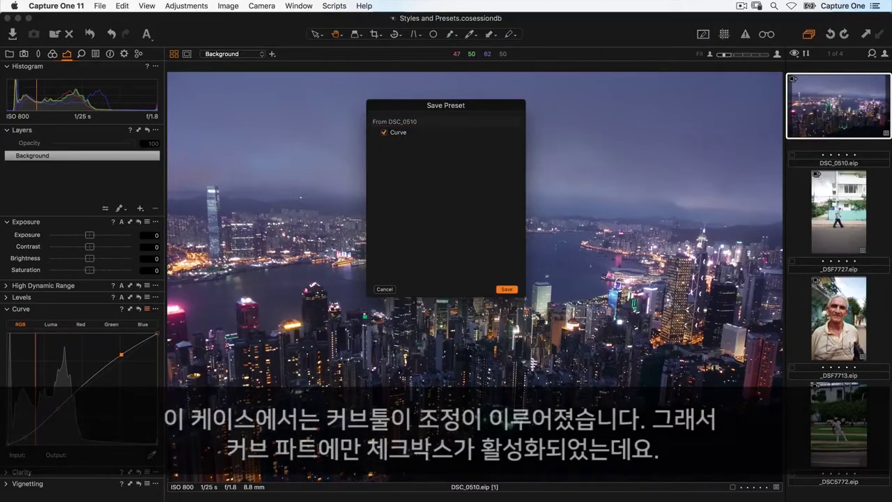
left_click(506, 289)
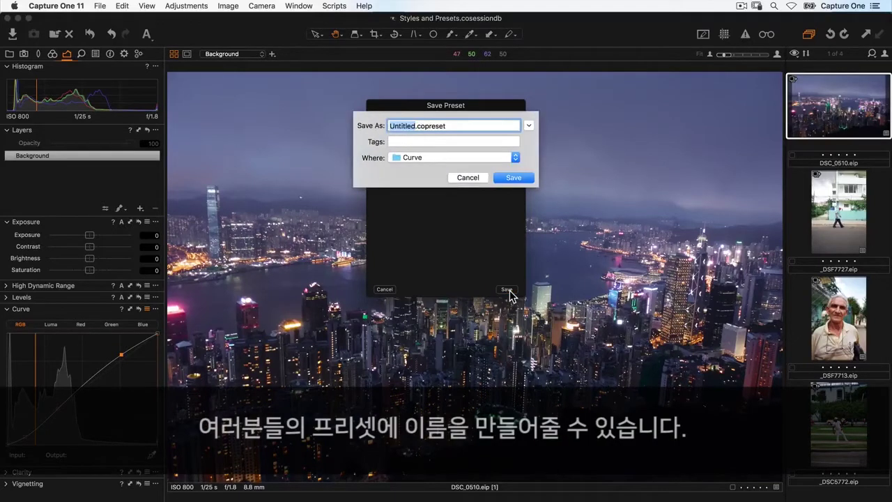
key("BackSpace")
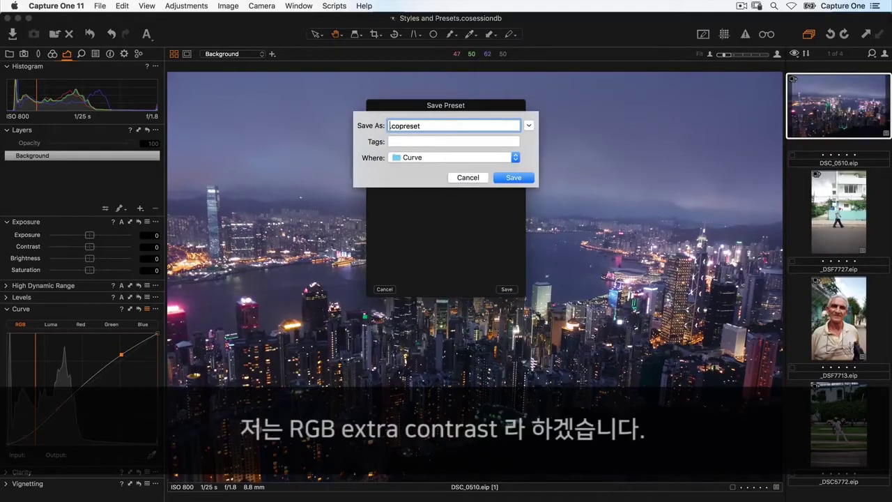
type("RGB Extra Contrast")
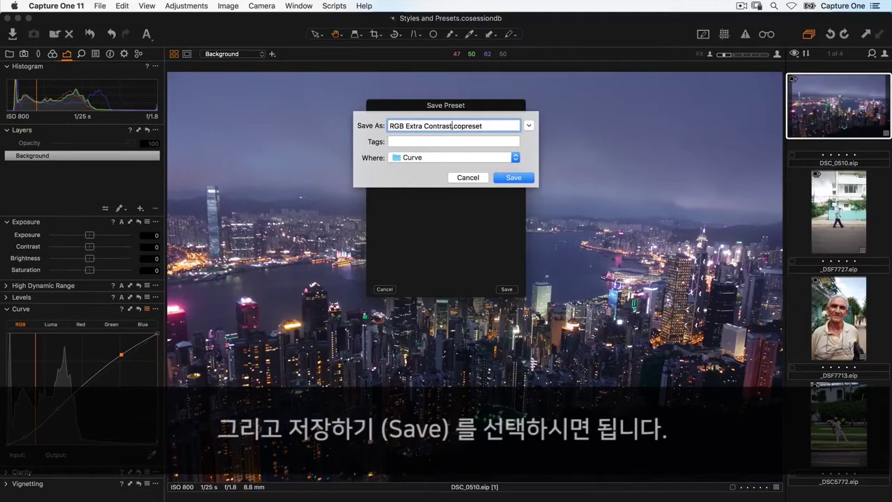
left_click(513, 179)
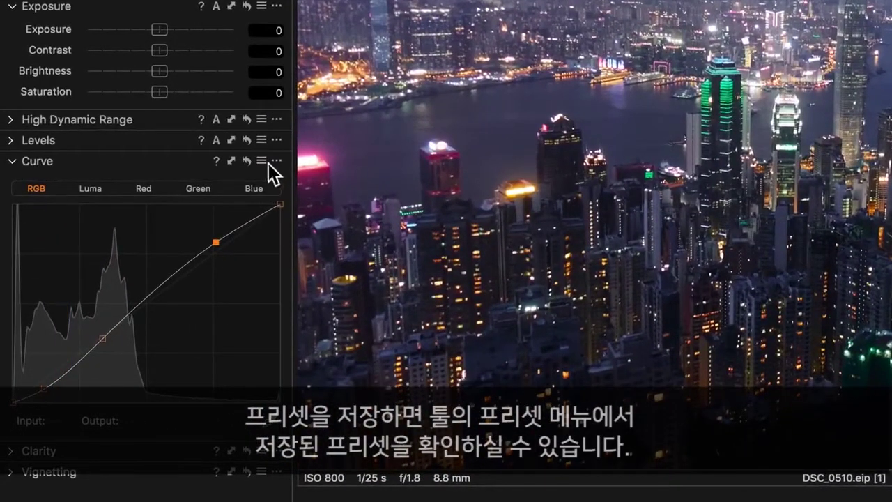
left_click(262, 161)
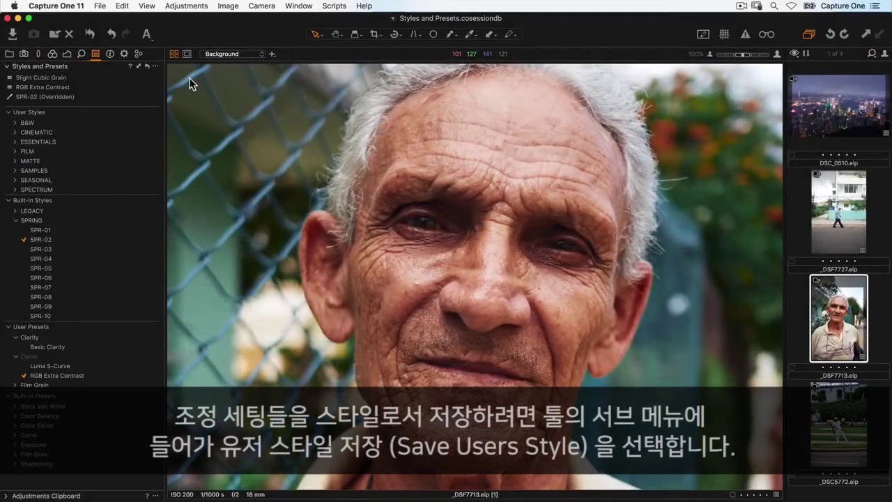
Save the portrait's adjustments with Crop unchecked as the user style 'My Style 01'.
left_click(156, 66)
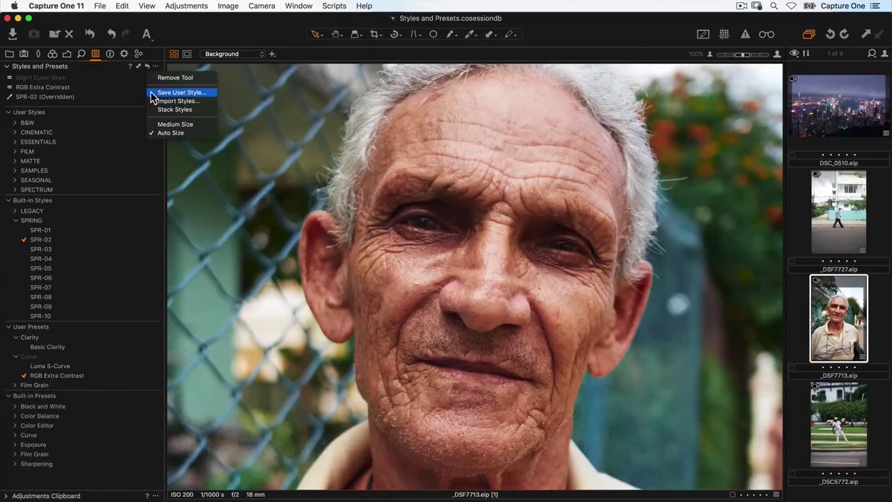
left_click(152, 94)
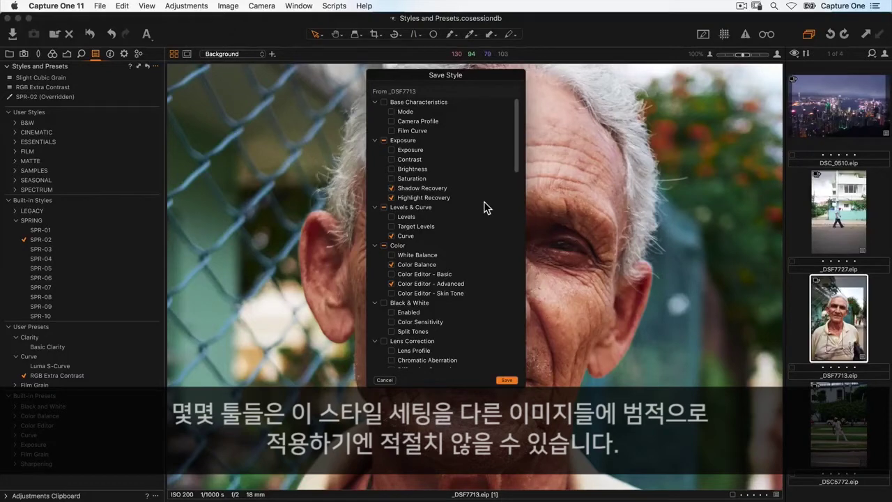
scroll(487, 208, "down", 6)
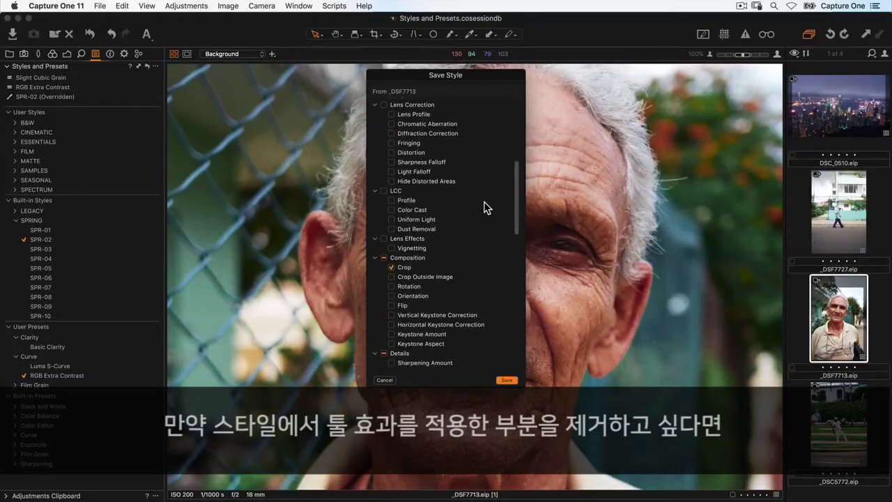
left_click(390, 268)
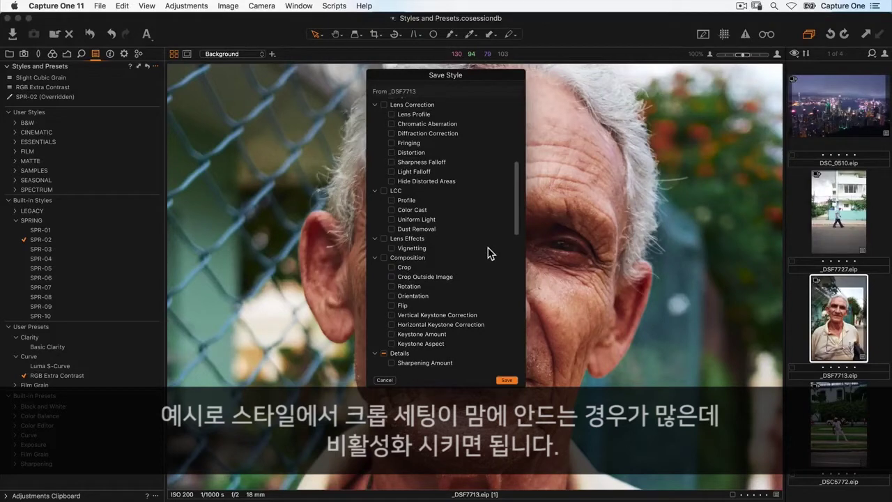
left_click(507, 380)
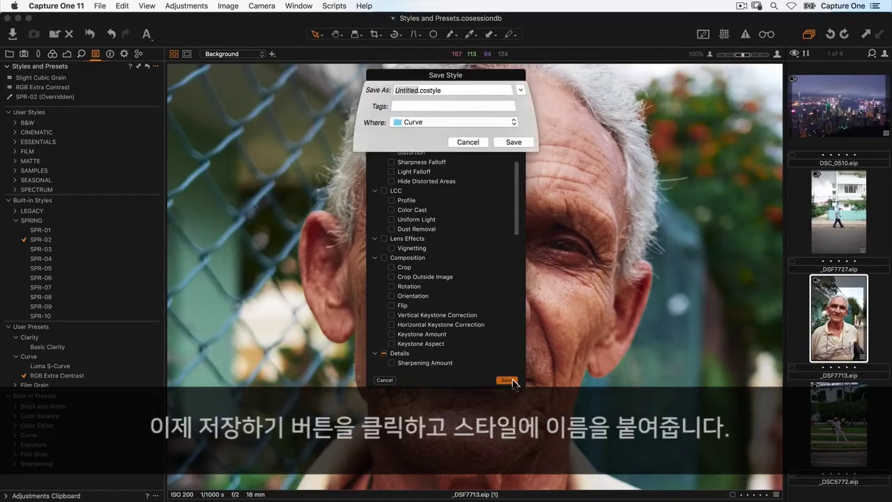
key("BackSpace")
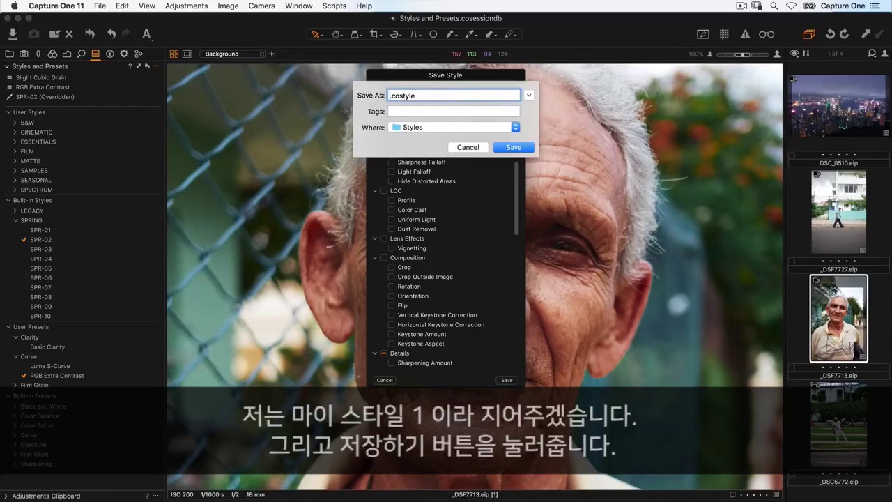
type("My Style 01")
key("Return")
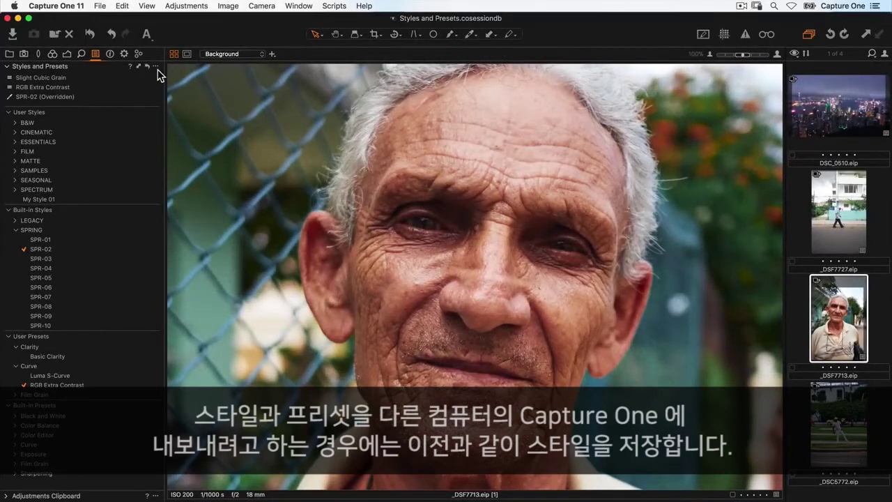
Save the adjustments as a style named 'My Style' with the Desktop as its location.
left_click(156, 67)
left_click(171, 92)
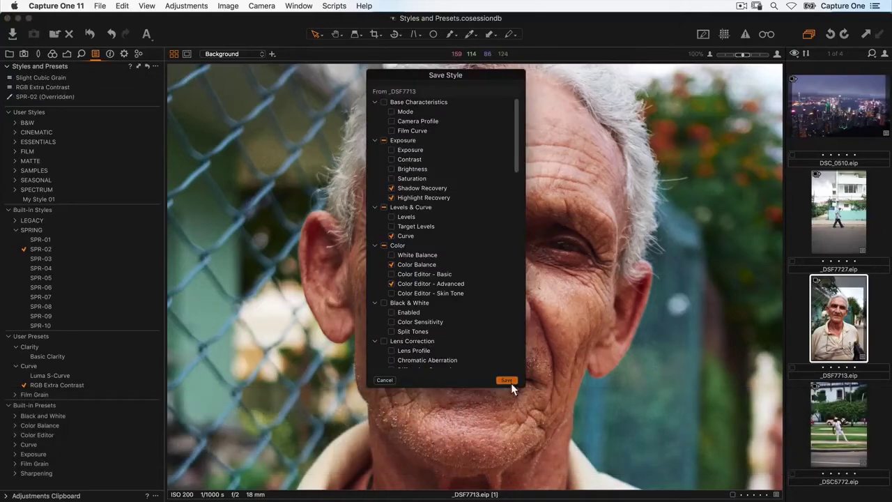
left_click(507, 381)
type("My Sty")
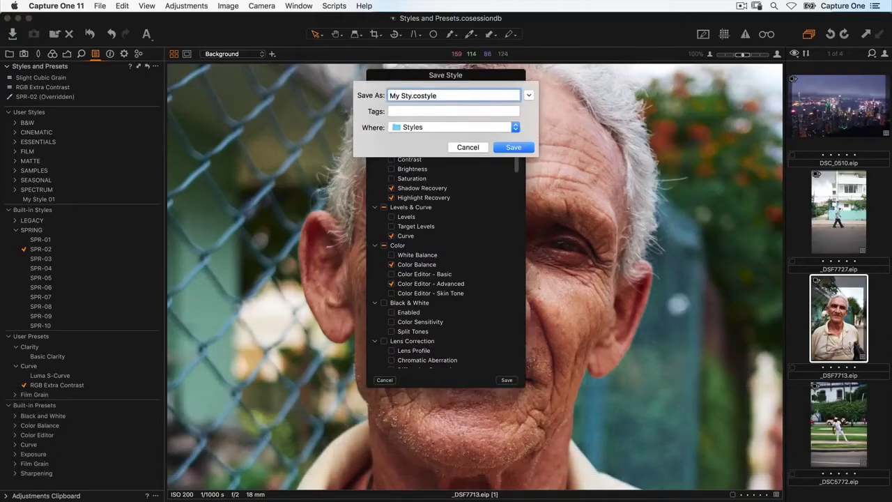
type("le")
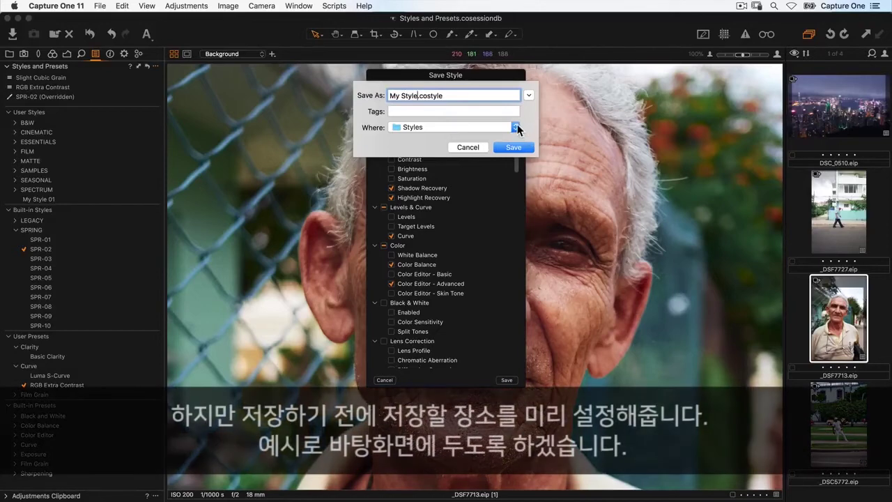
left_click(516, 128)
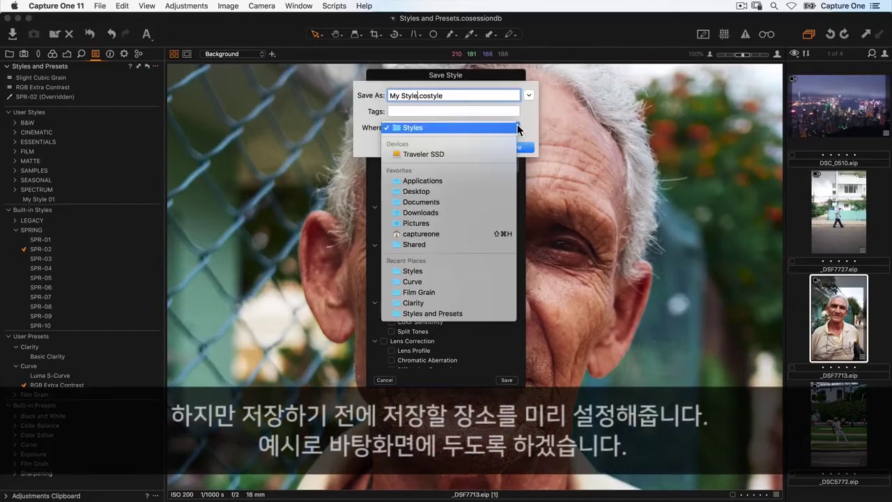
left_click(492, 191)
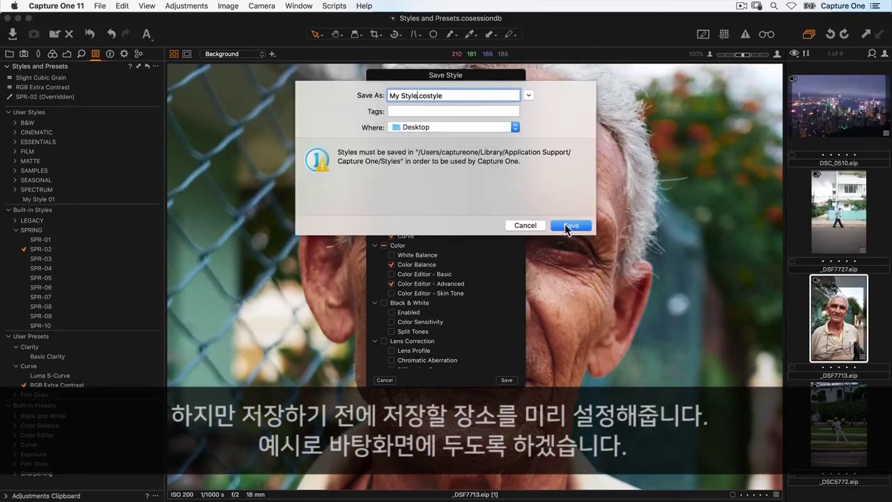
left_click(568, 225)
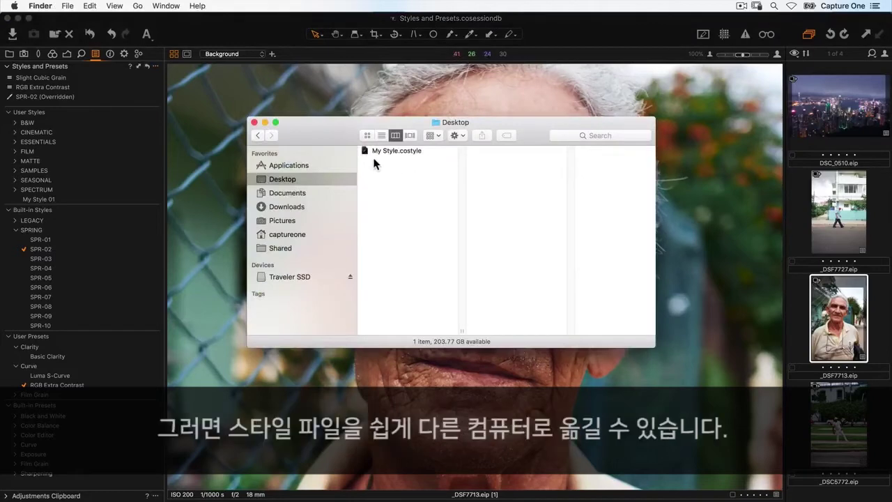
Drag My Style.costyle in the Finder Desktop window to confirm the exported file.
left_click_drag(364, 150, 376, 186)
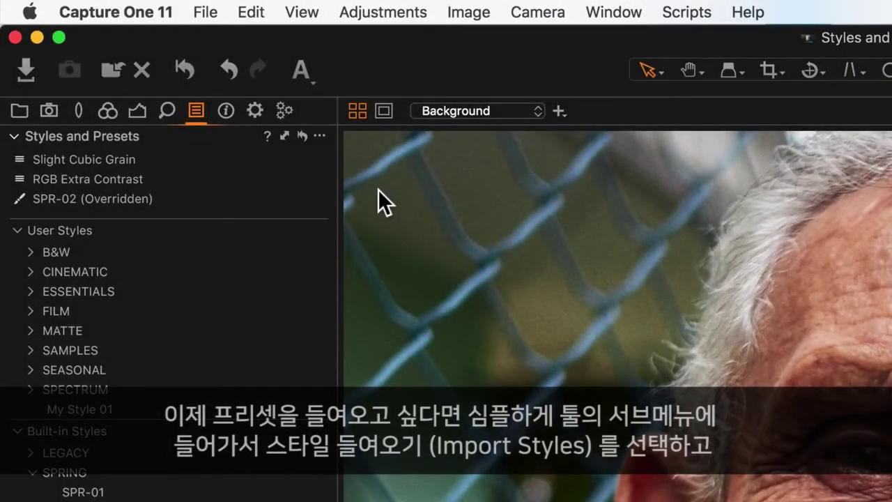
Open the Styles and Presets options menu to reach Import Styles.
left_click(319, 136)
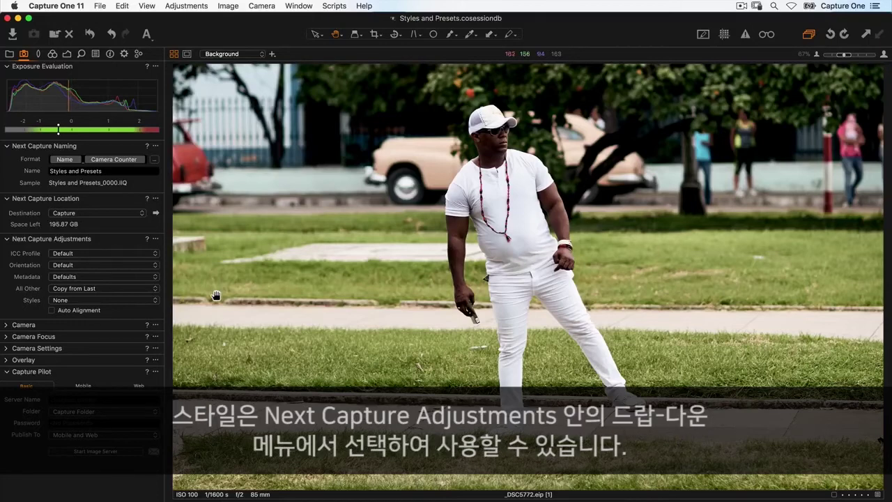
left_click(156, 301)
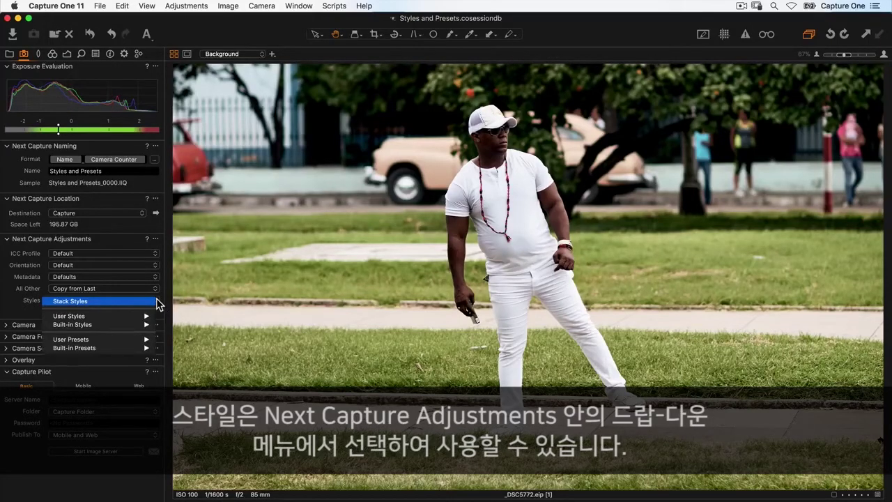
mouse_move(149, 315)
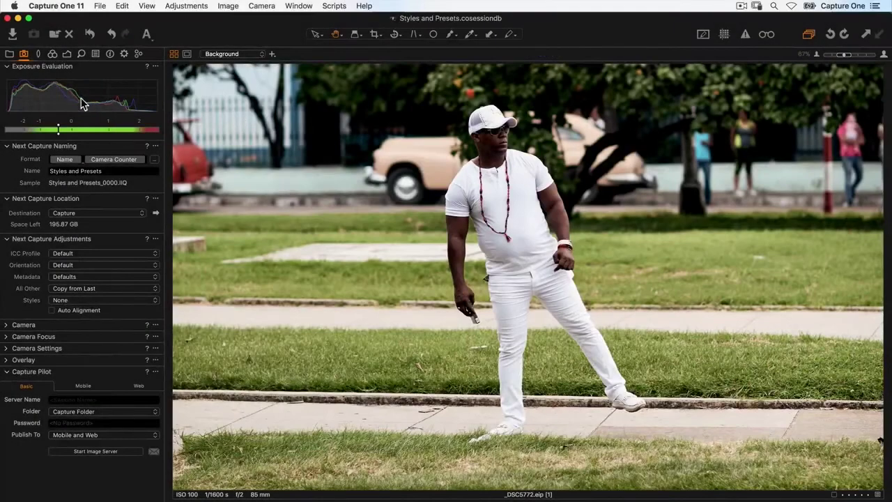
In the Import Images window, browse the User Styles > B&W list for the import style, leaving it at None.
left_click(13, 33)
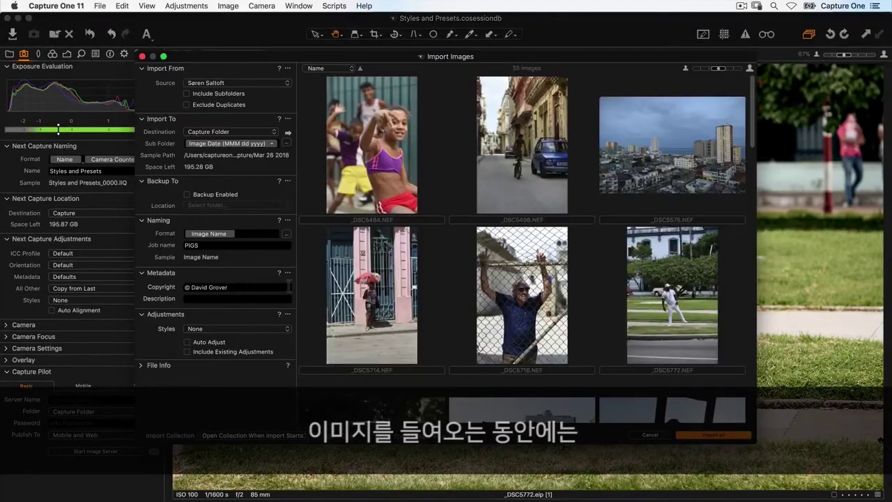
left_click(271, 330)
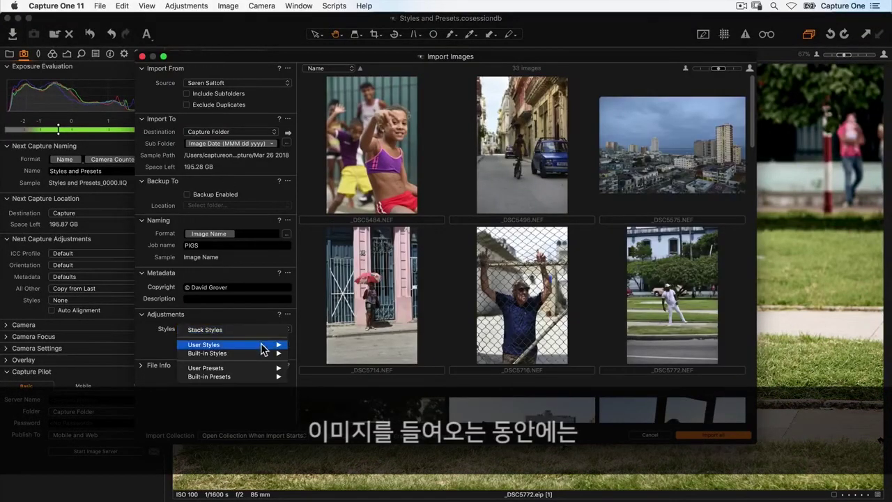
mouse_move(263, 348)
mouse_move(302, 348)
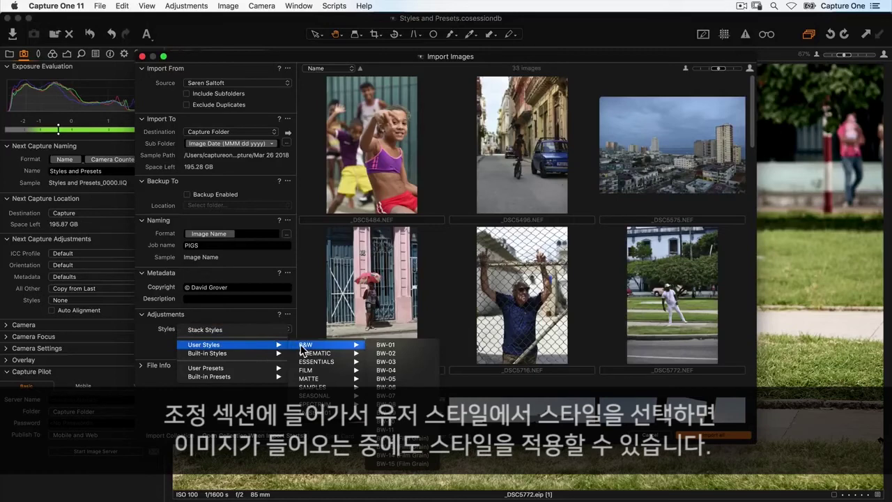